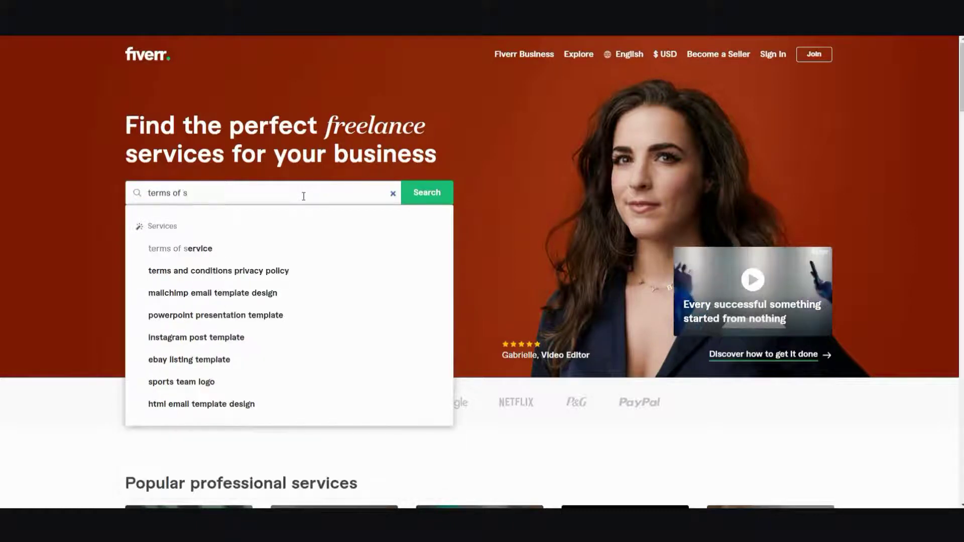
Search Fiverr for 'terms of service and privacy policy' and browse the 2,783 results
{"action": "type", "text": "ervice"}
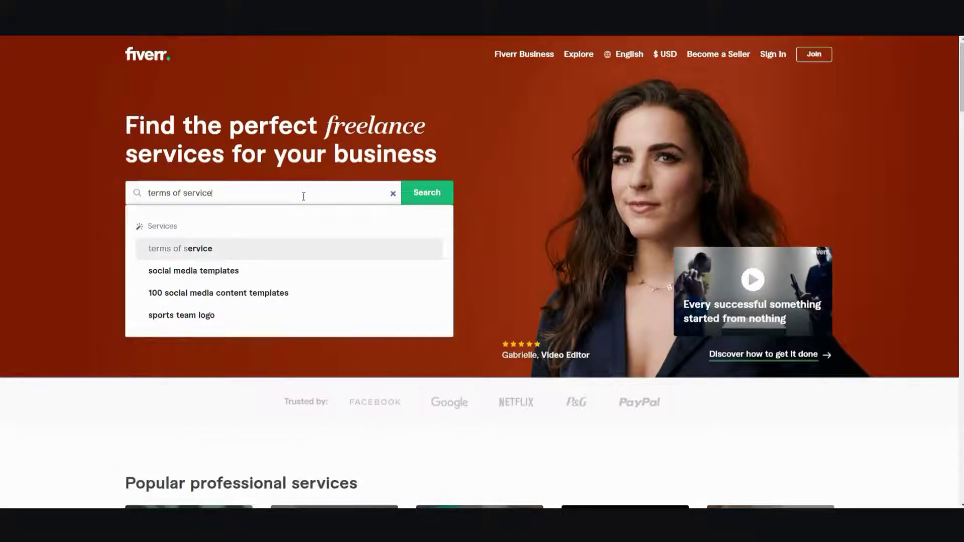
{"action": "type", "text": " and pri"}
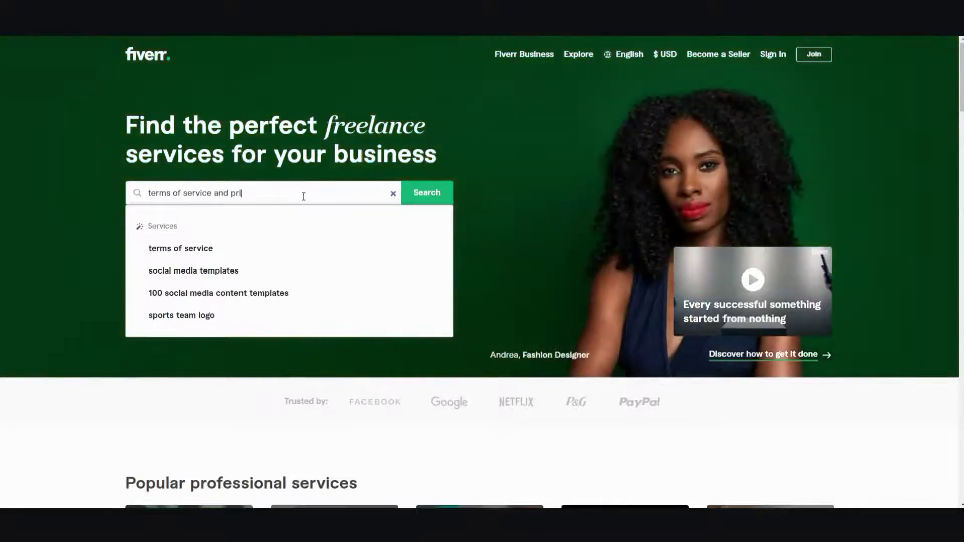
{"action": "type", "text": "vacy policy"}
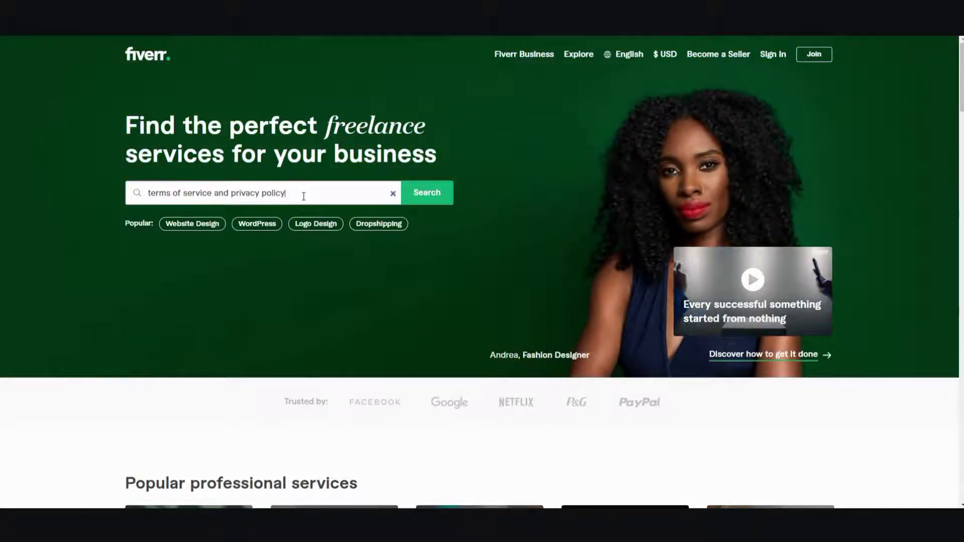
{"action": "key", "text": "Return"}
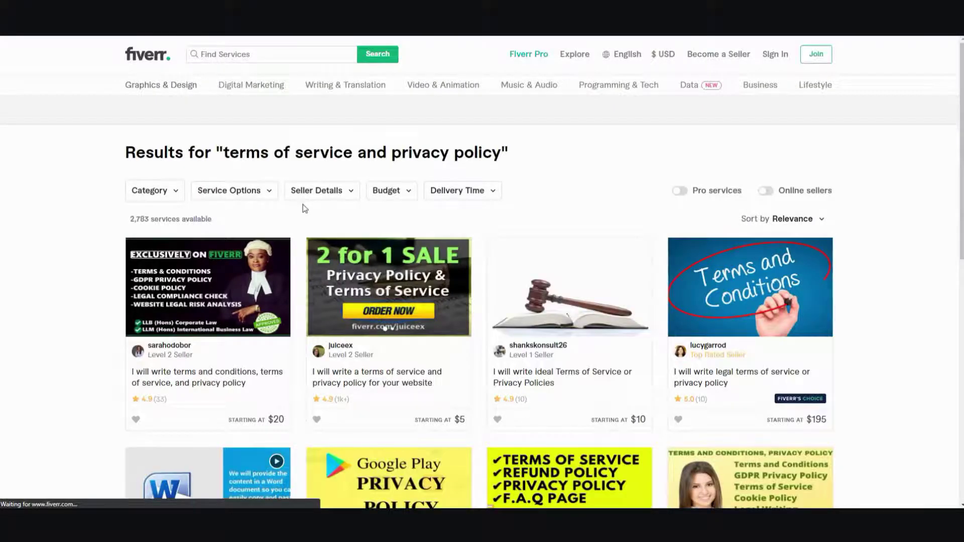
{"action": "scroll", "coordinate": [303, 208], "scroll_direction": "down", "scroll_amount": 1}
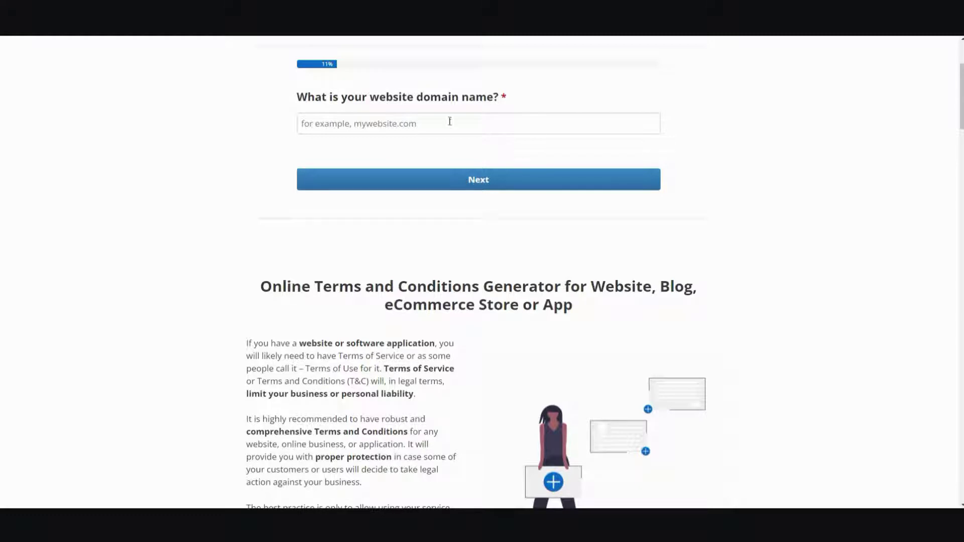
Enter yourwebsite.com as the website domain and bring up the Generate Legal Documents menu
{"action": "left_click", "coordinate": [411, 125]}
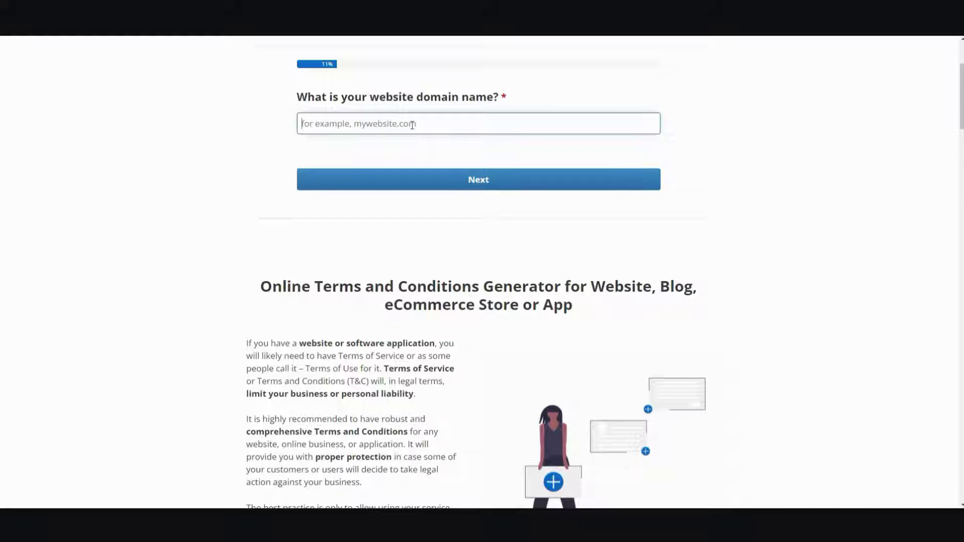
{"action": "type", "text": "my"}
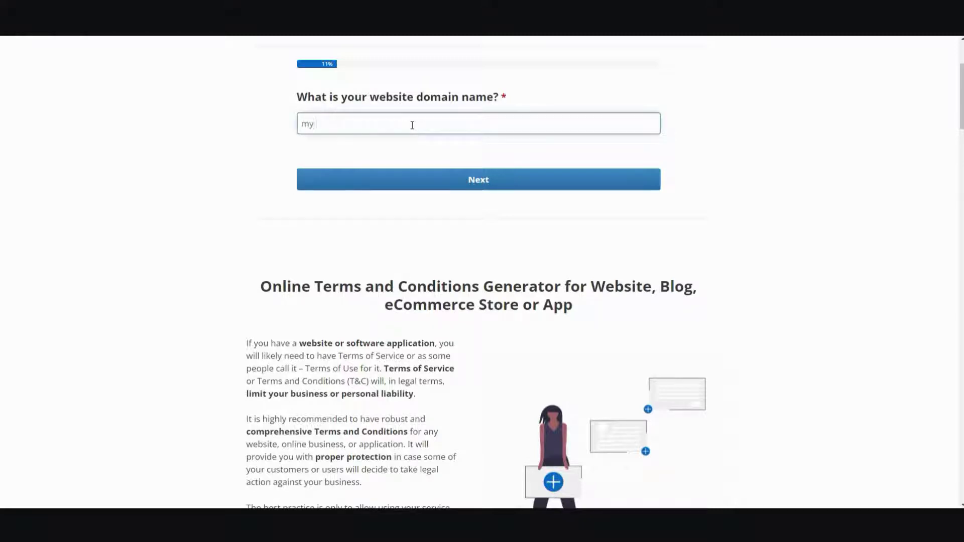
{"action": "key", "text": "BackSpace"}
{"action": "key", "text": "BackSpace"}
{"action": "type", "text": "yourwebsite.com"}
{"action": "scroll", "coordinate": [431, 190], "scroll_direction": "up", "scroll_amount": 3}
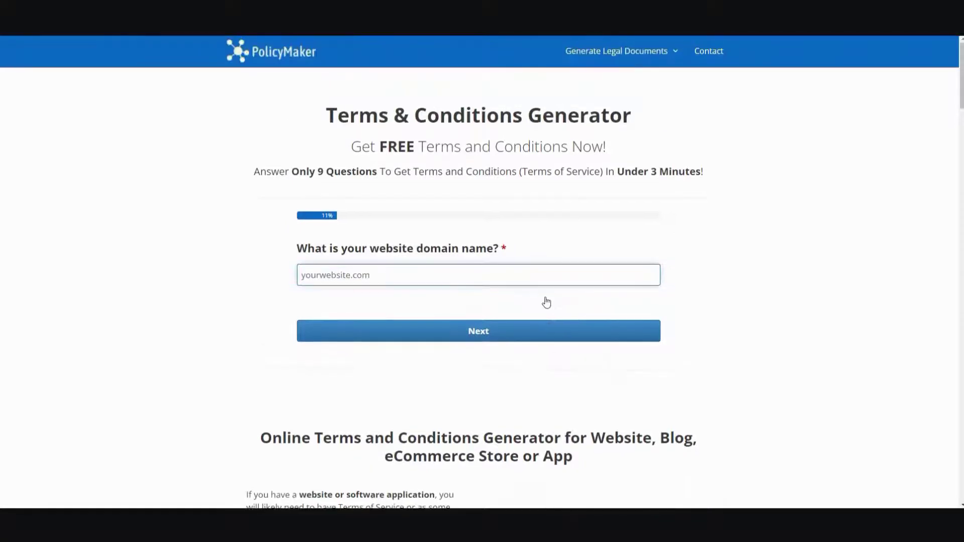
{"action": "mouse_move", "coordinate": [676, 56]}
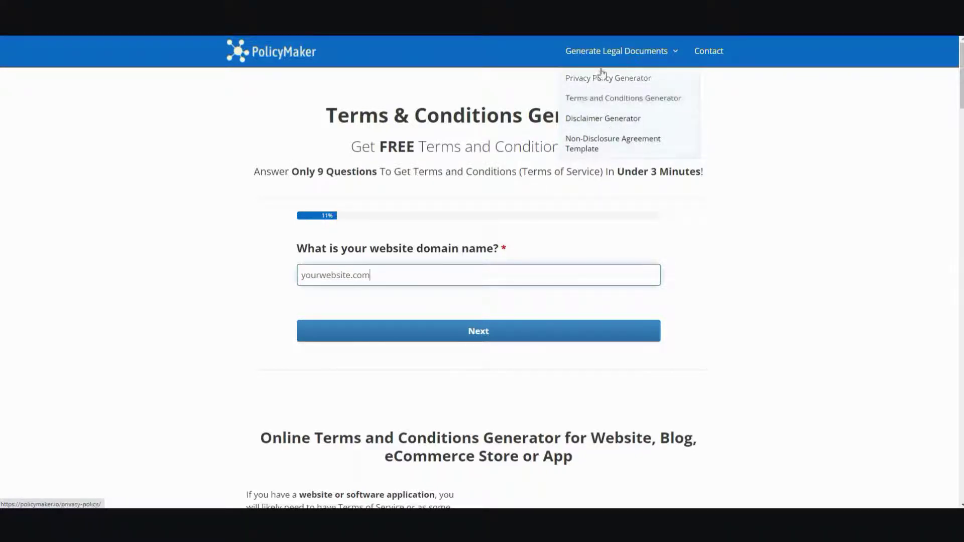
Switch to the Privacy Policy Generator and answer yourwebsite.com as the website domain
{"action": "left_click", "coordinate": [637, 79]}
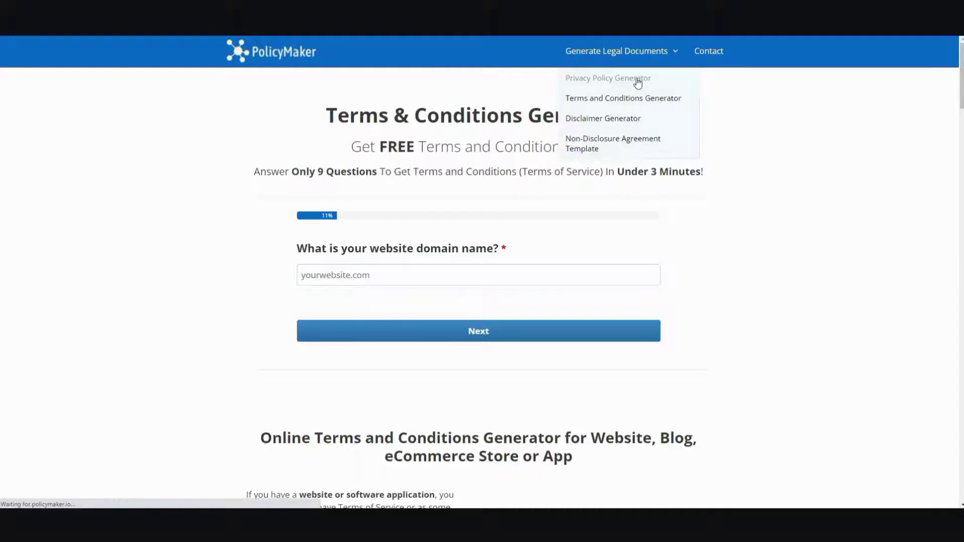
{"action": "left_click", "coordinate": [385, 275]}
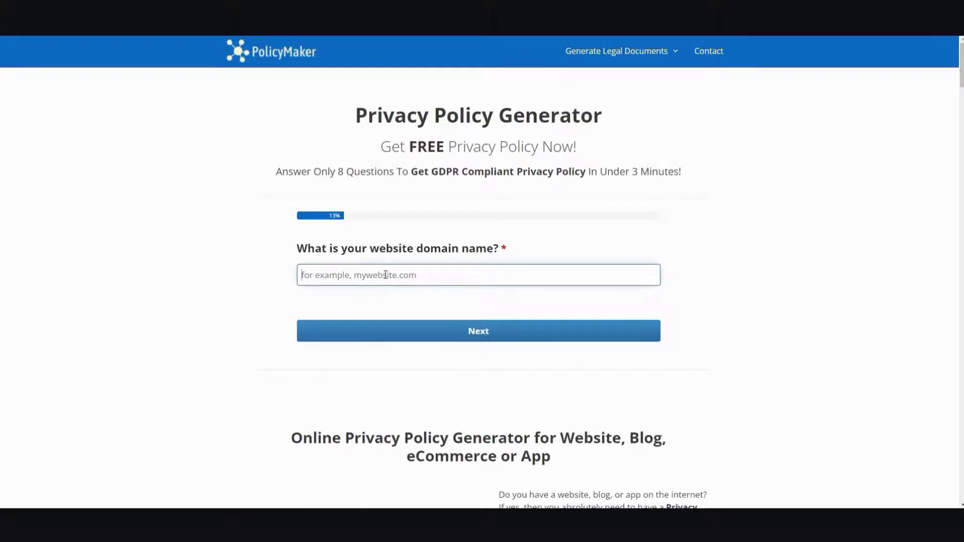
{"action": "type", "text": "yourwebsite.com"}
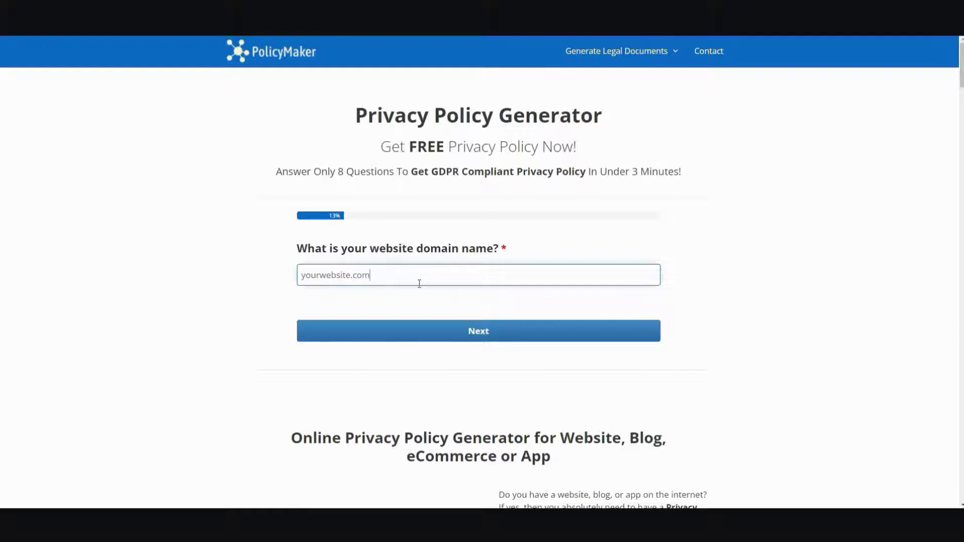
{"action": "scroll", "coordinate": [419, 284], "scroll_direction": "down", "scroll_amount": 1}
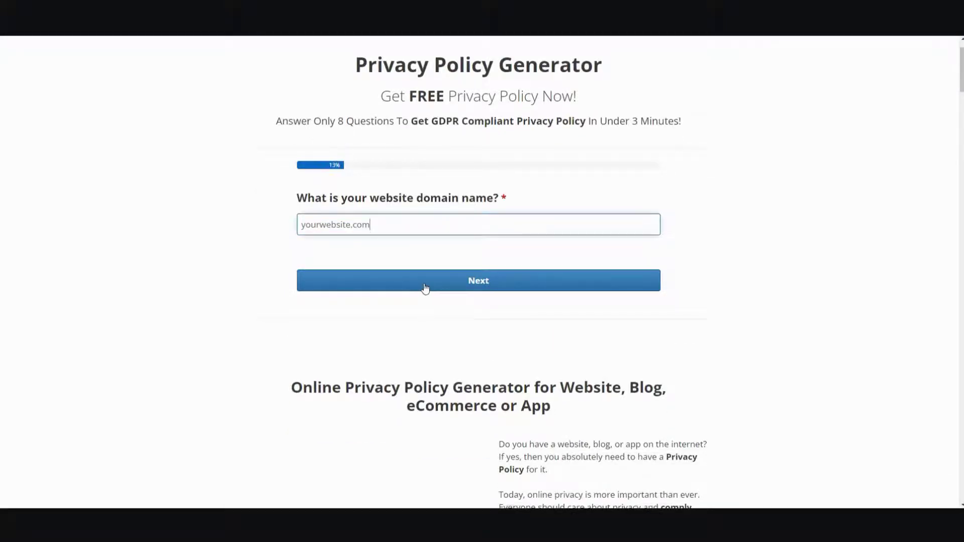
{"action": "left_click", "coordinate": [426, 288]}
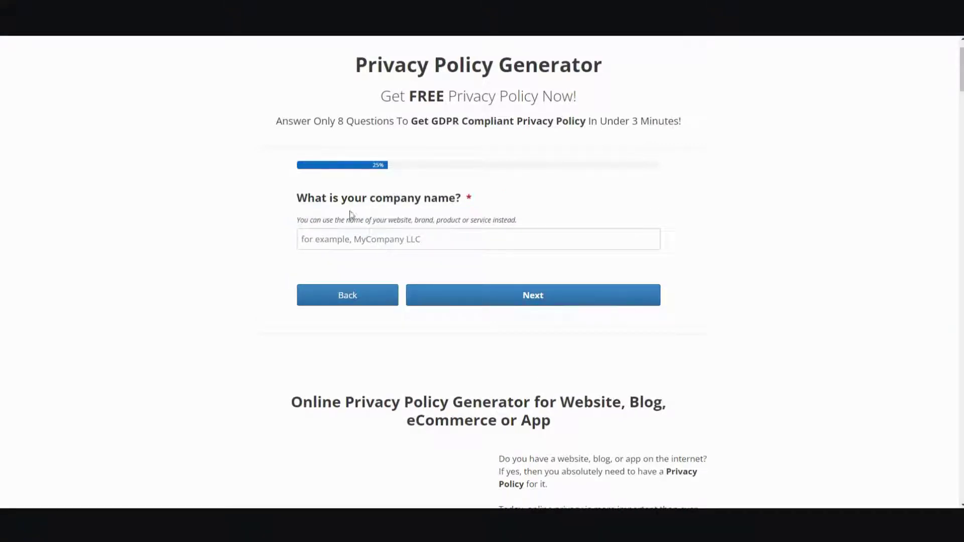
Answer the company-name question with yourcompany
{"action": "left_click", "coordinate": [369, 240]}
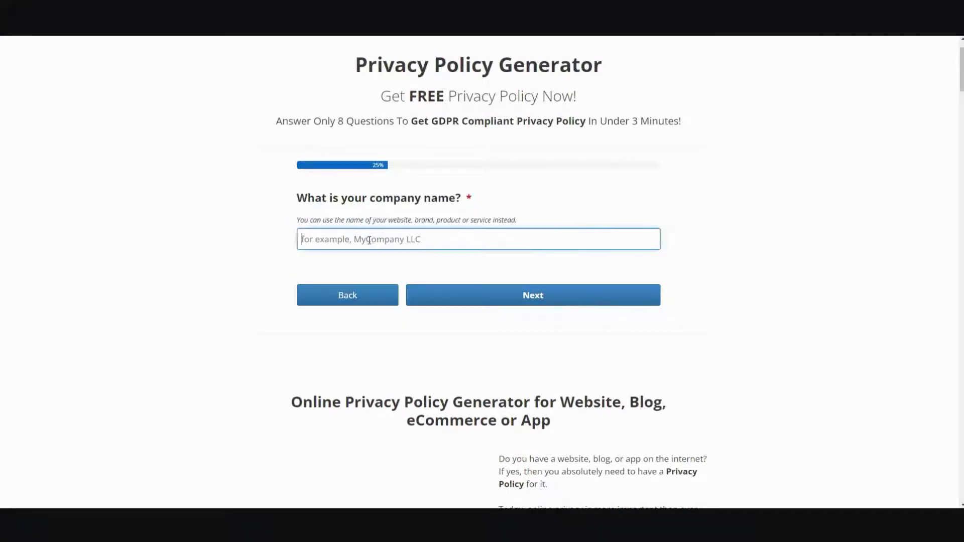
{"action": "type", "text": "your"}
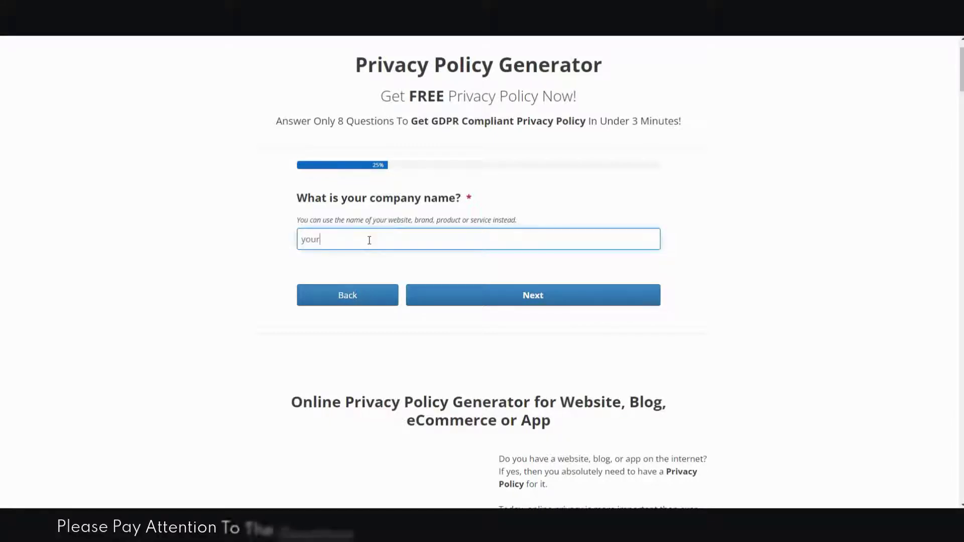
{"action": "type", "text": "company"}
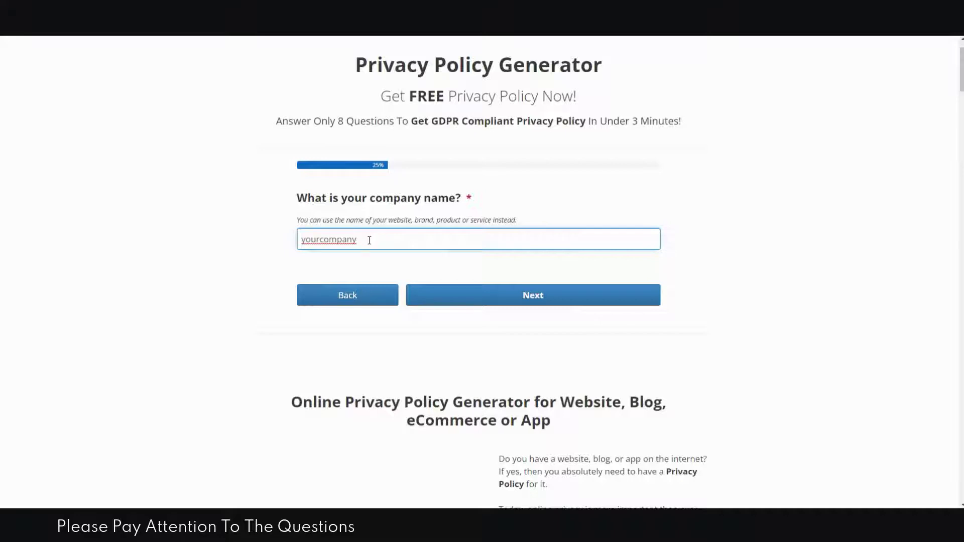
{"action": "left_click", "coordinate": [513, 294]}
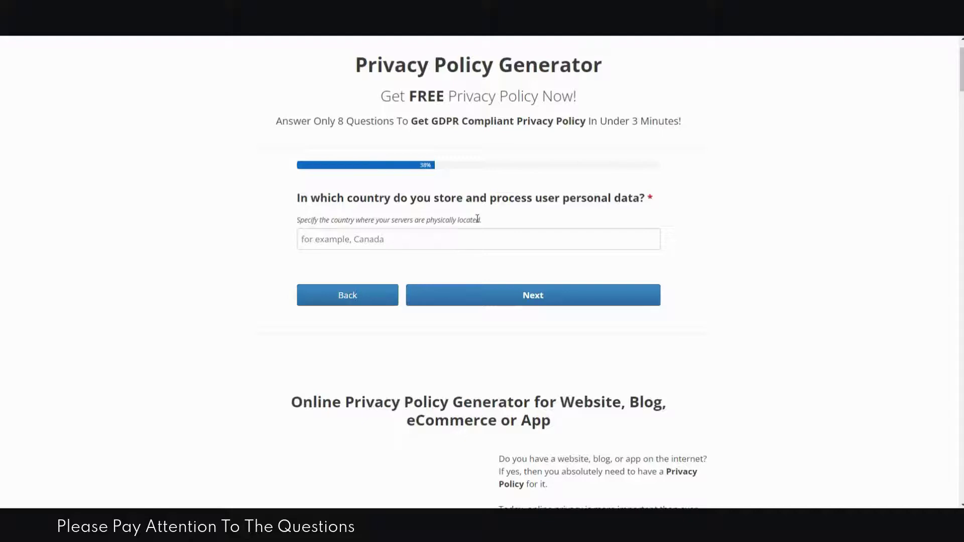
Give Canada as the country where user data is stored and processed
{"action": "left_click", "coordinate": [421, 243]}
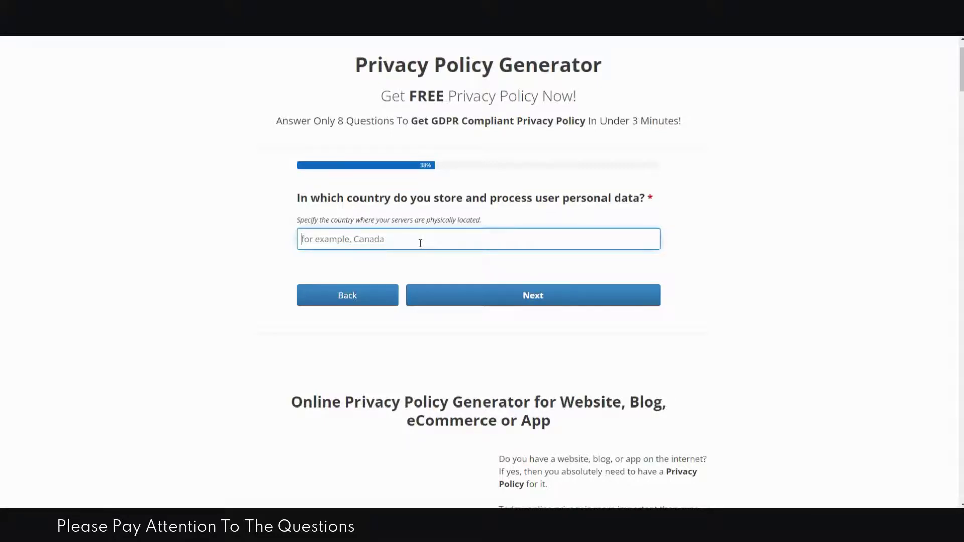
{"action": "type", "text": "Canada"}
{"action": "left_click", "coordinate": [530, 295]}
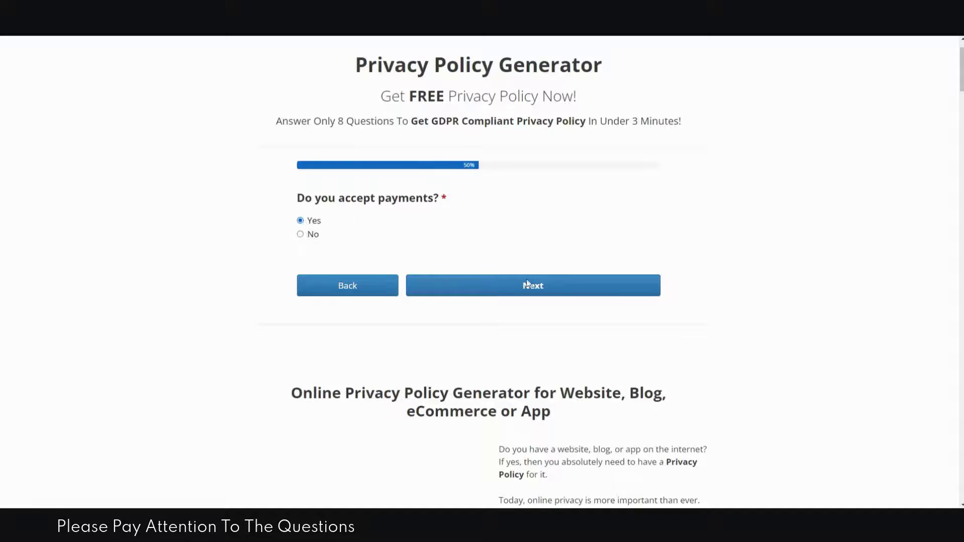
Answer Yes to accepting payments, showing ads and disclosing data to law enforcement
{"action": "left_click", "coordinate": [536, 298]}
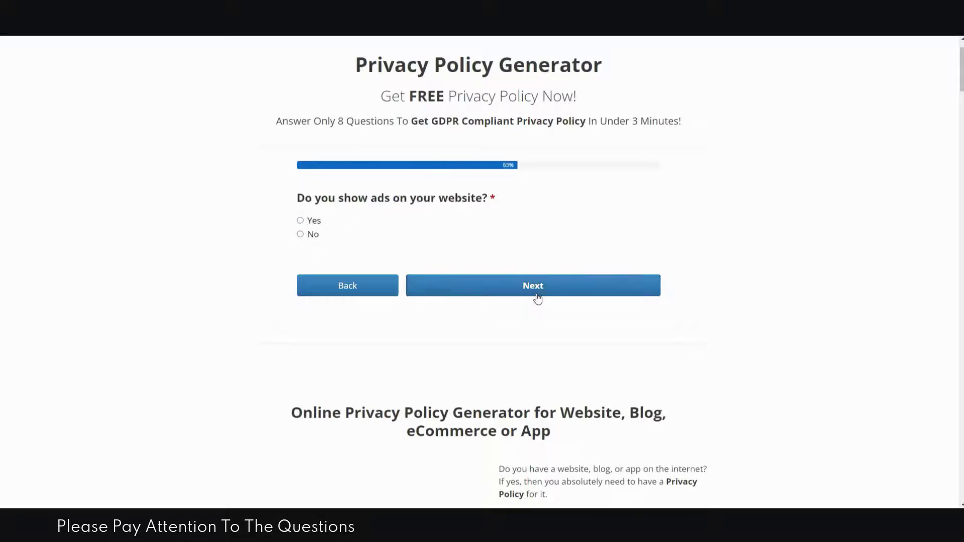
{"action": "left_click", "coordinate": [300, 221]}
{"action": "left_click", "coordinate": [509, 284]}
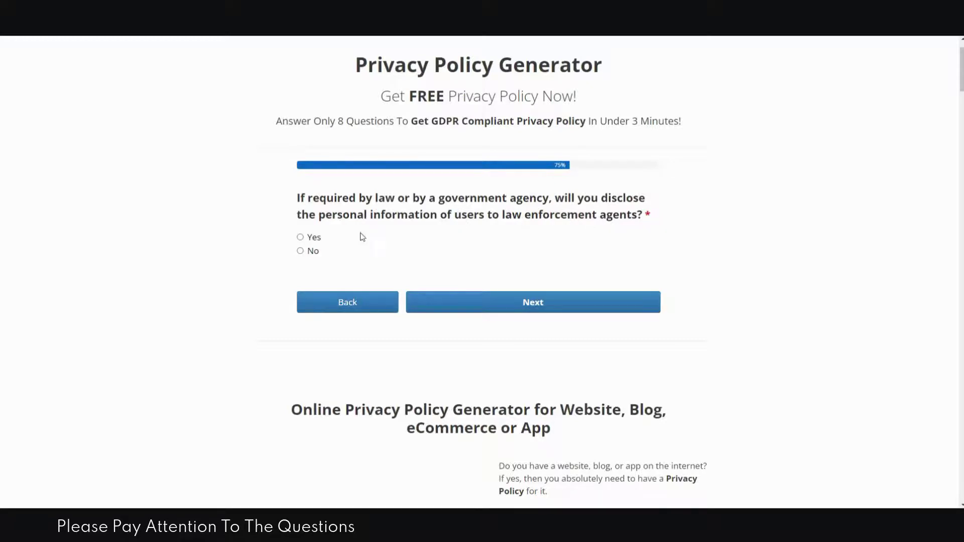
{"action": "left_click", "coordinate": [300, 238]}
{"action": "left_click", "coordinate": [490, 302]}
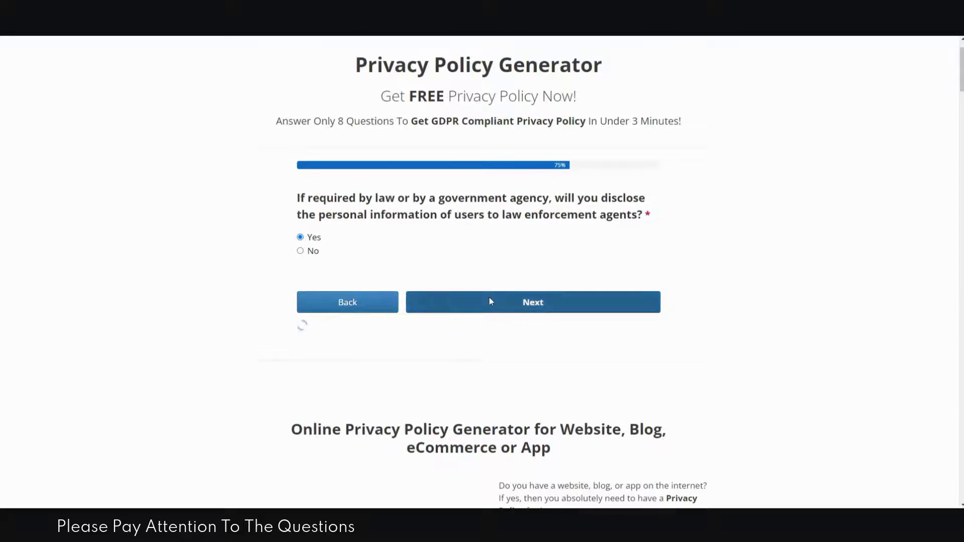
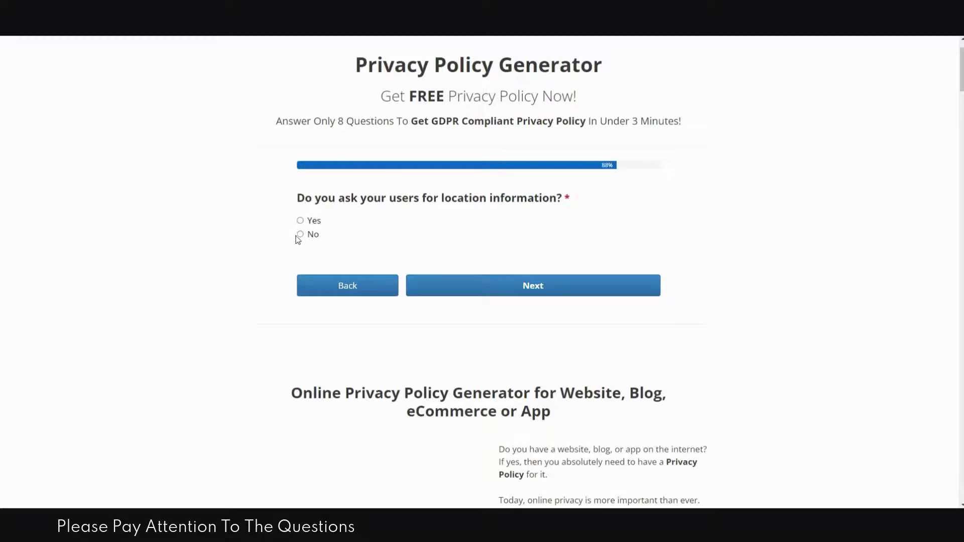
Answer No to collecting location information and set the effective date to November 12, 2021
{"action": "left_click", "coordinate": [300, 234]}
{"action": "left_click", "coordinate": [497, 285]}
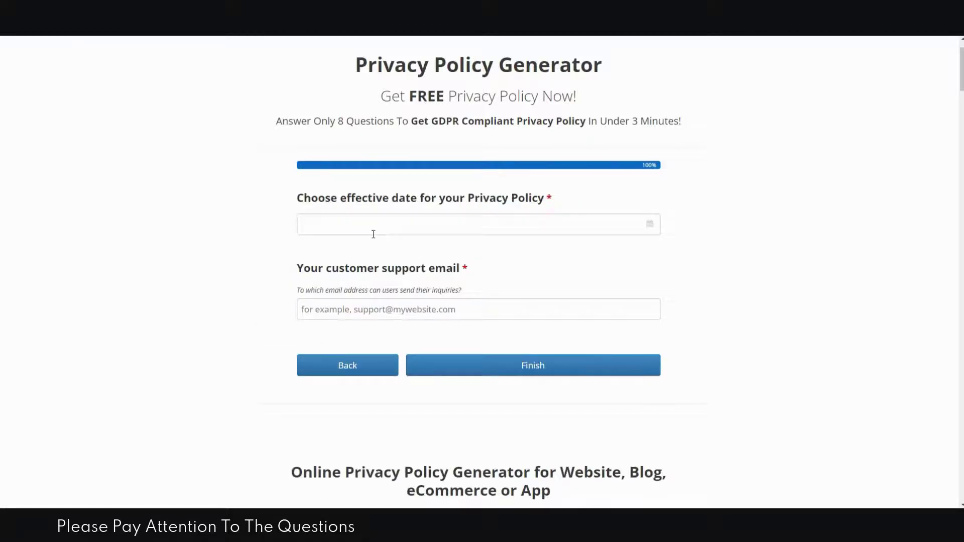
{"action": "left_click", "coordinate": [650, 228]}
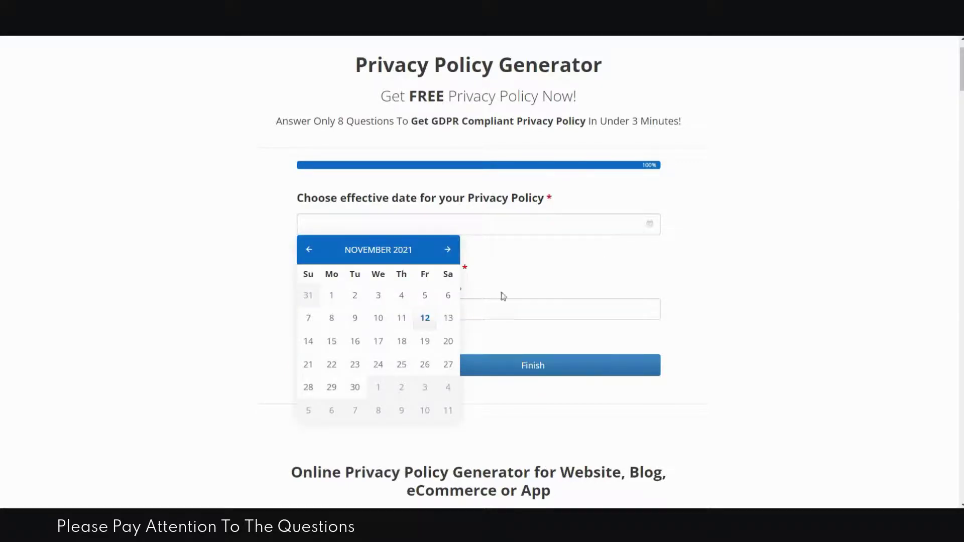
{"action": "left_click", "coordinate": [425, 320]}
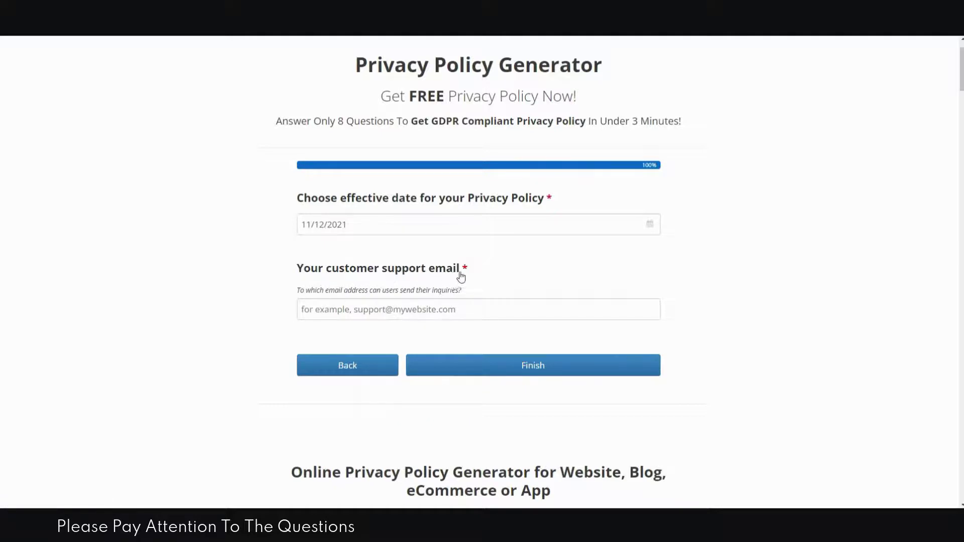
Enter the customer support e-mail address and submit the questionnaire to generate the policy
{"action": "left_click", "coordinate": [389, 309]}
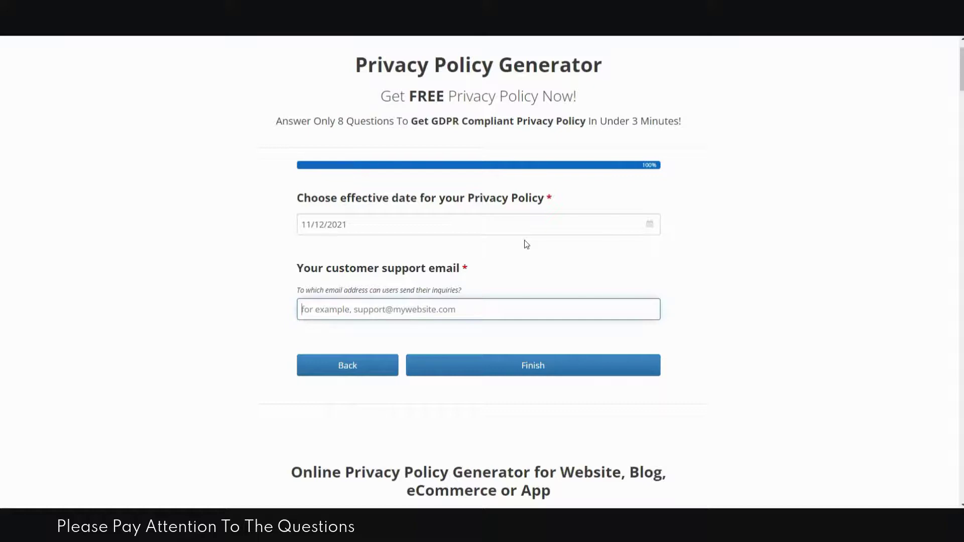
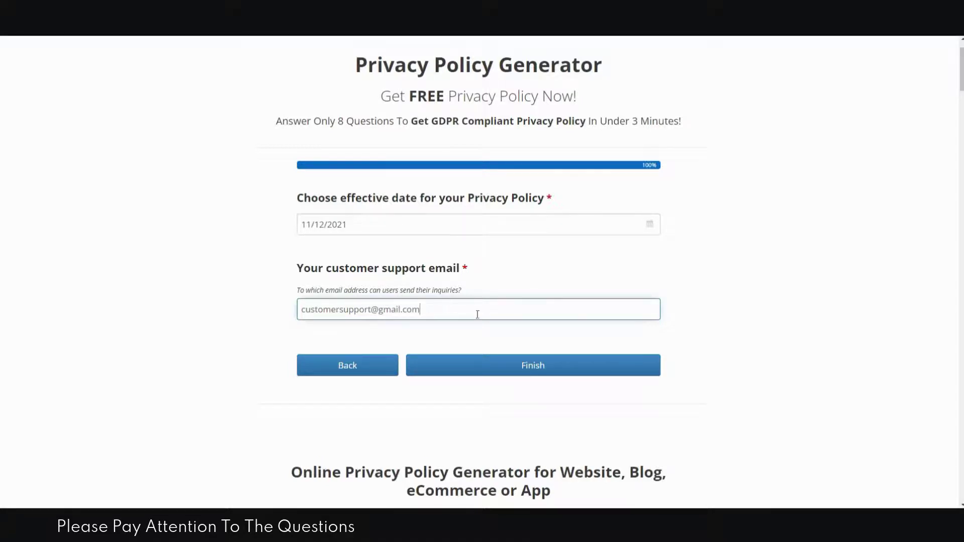
{"action": "left_click", "coordinate": [535, 365]}
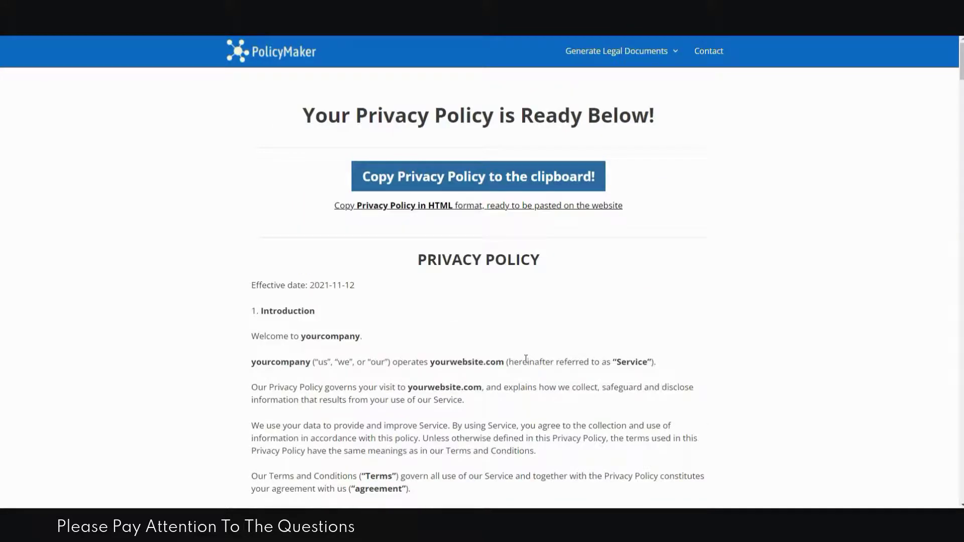
Scroll through the generated policy's sections down to Contact Us, showing the support e-mail and 2021-11-12 note
{"action": "scroll", "coordinate": [479, 313], "scroll_direction": "down", "scroll_amount": 3}
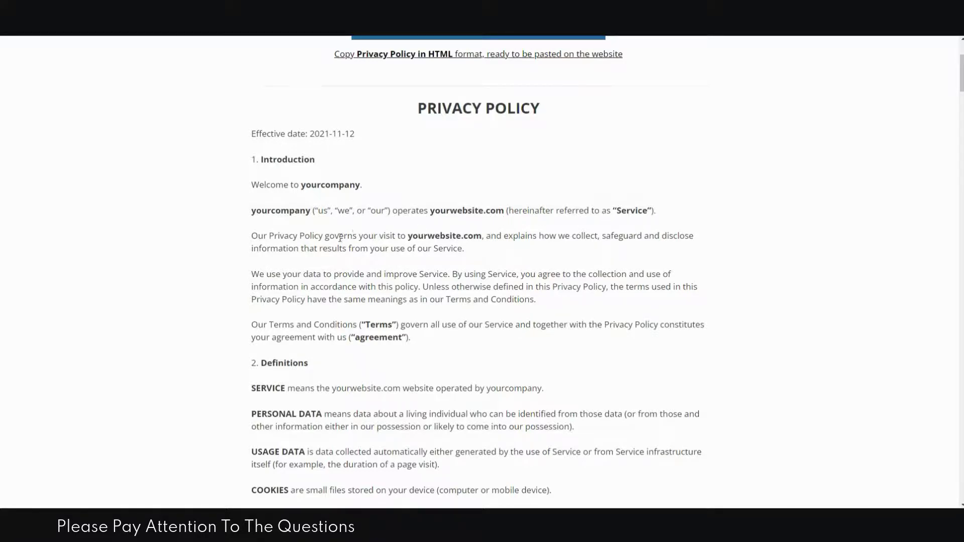
{"action": "scroll", "coordinate": [342, 237], "scroll_direction": "down", "scroll_amount": 1}
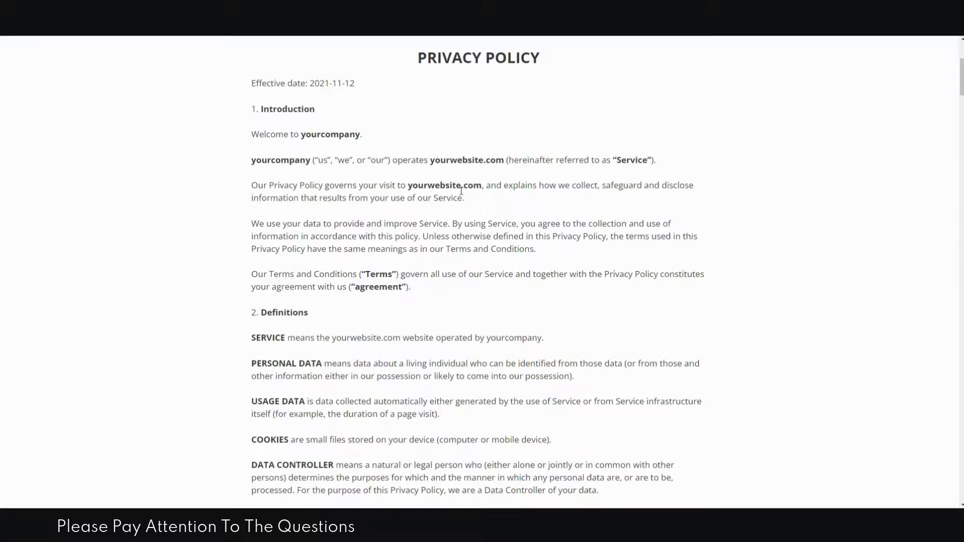
{"action": "scroll", "coordinate": [463, 211], "scroll_direction": "down", "scroll_amount": 2}
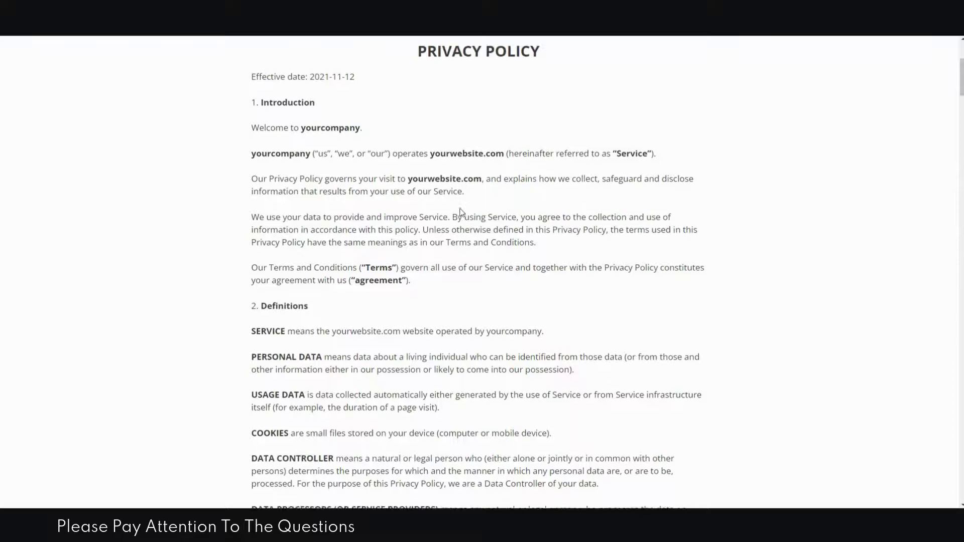
{"action": "scroll", "coordinate": [487, 227], "scroll_direction": "down", "scroll_amount": 3}
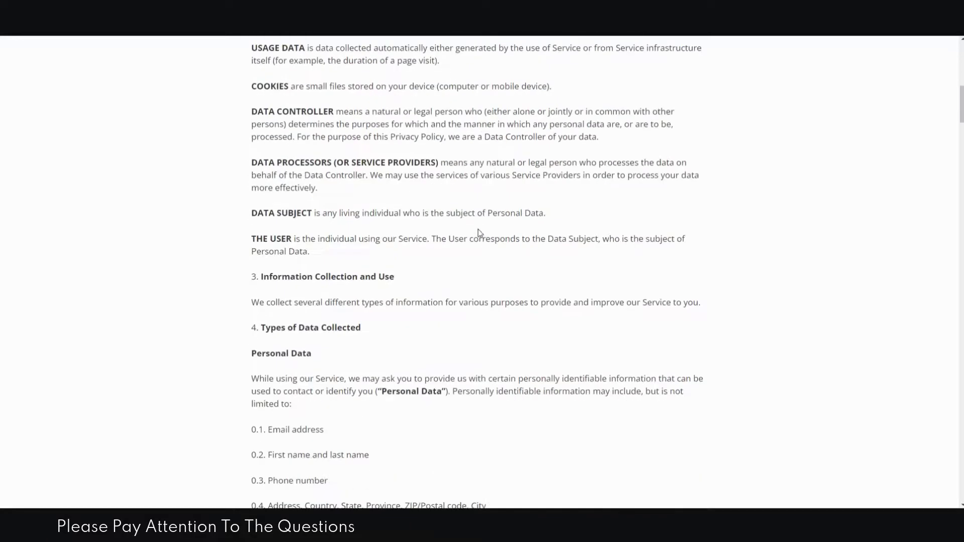
{"action": "scroll", "coordinate": [321, 166], "scroll_direction": "up", "scroll_amount": 2}
{"action": "scroll", "coordinate": [322, 163], "scroll_direction": "down", "scroll_amount": 1}
{"action": "scroll", "coordinate": [329, 204], "scroll_direction": "down", "scroll_amount": 7}
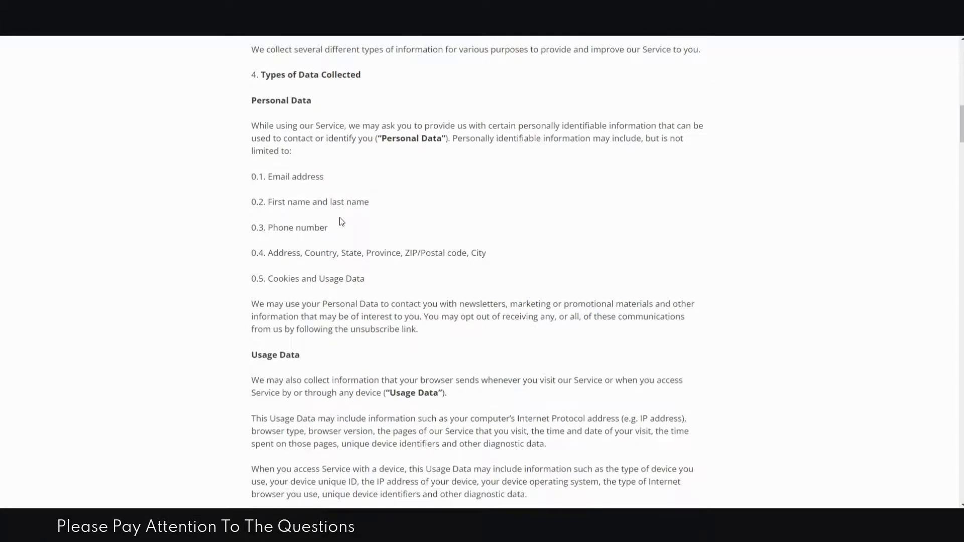
{"action": "scroll", "coordinate": [346, 218], "scroll_direction": "down", "scroll_amount": 10}
{"action": "scroll", "coordinate": [421, 232], "scroll_direction": "down", "scroll_amount": 20}
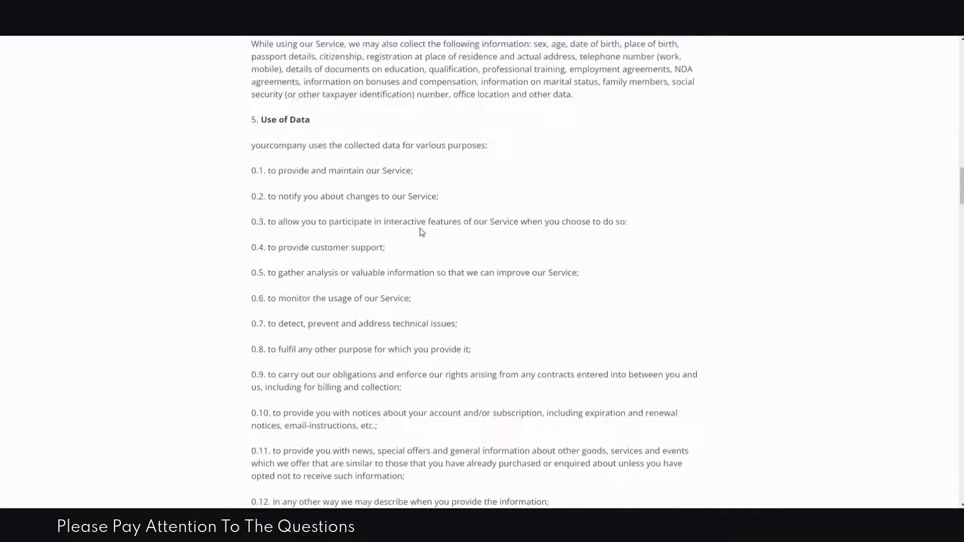
{"action": "scroll", "coordinate": [422, 229], "scroll_direction": "down", "scroll_amount": 20}
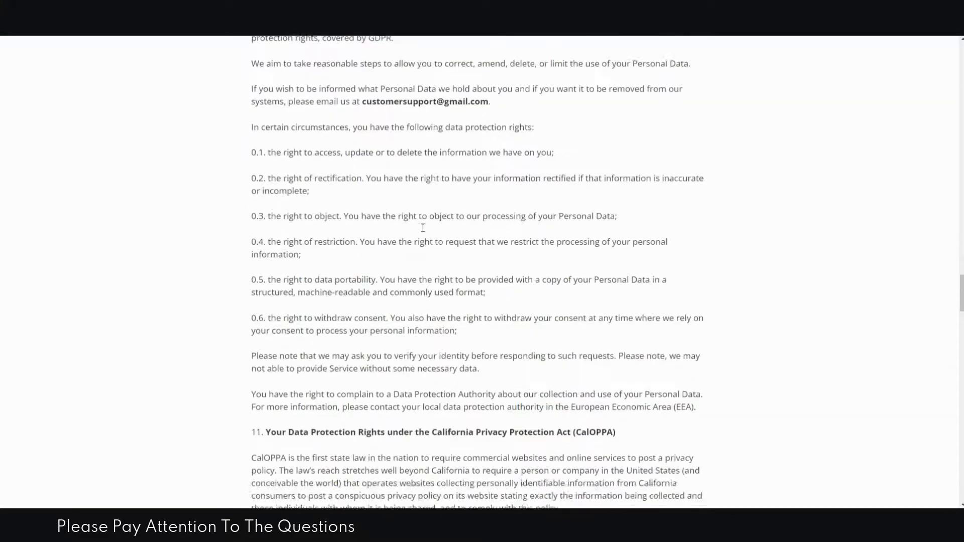
{"action": "scroll", "coordinate": [423, 228], "scroll_direction": "down", "scroll_amount": 18}
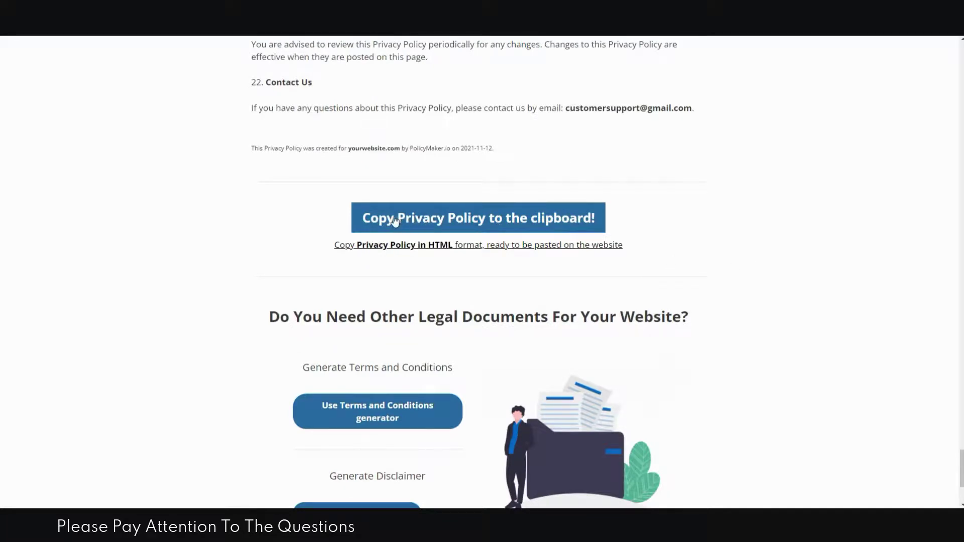
{"action": "left_click", "coordinate": [537, 221]}
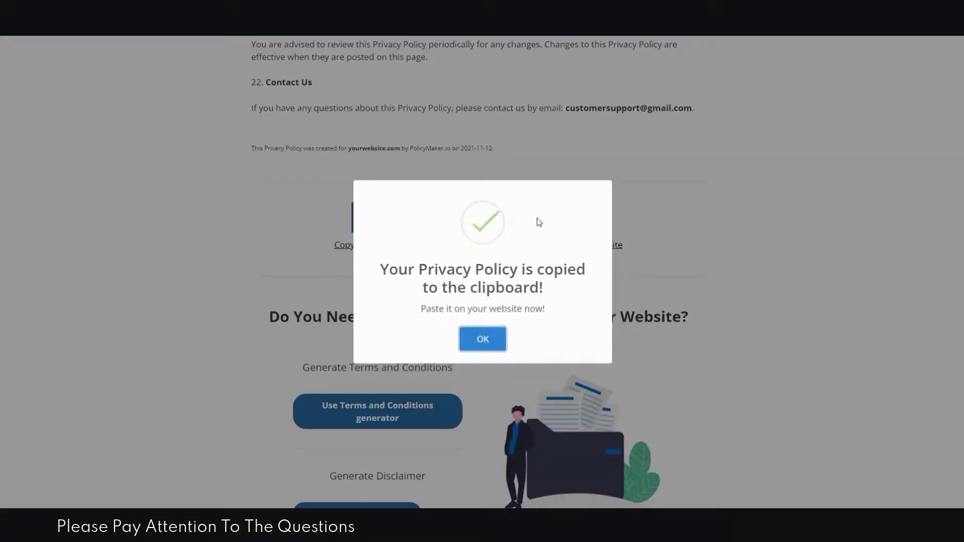
{"action": "left_click", "coordinate": [475, 352]}
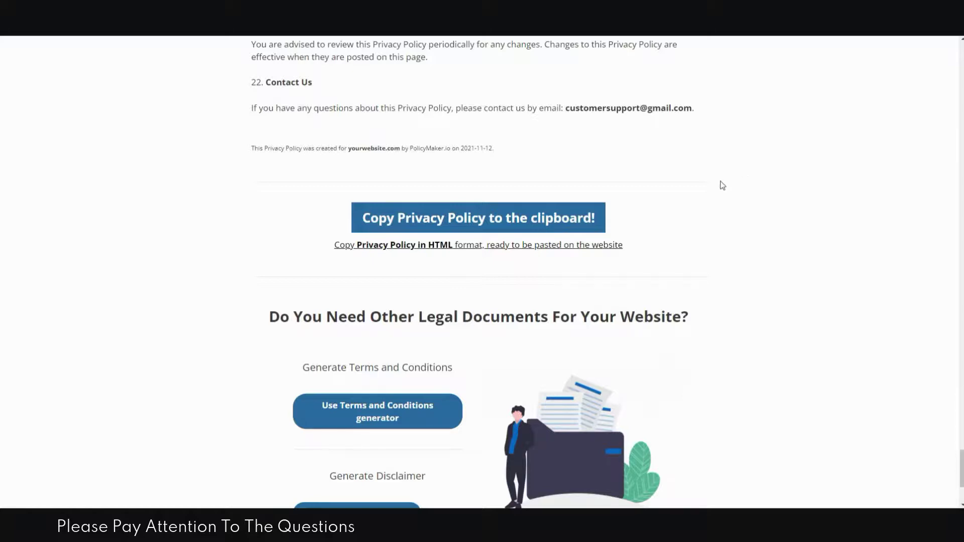
{"action": "scroll", "coordinate": [718, 186], "scroll_direction": "down", "scroll_amount": 3}
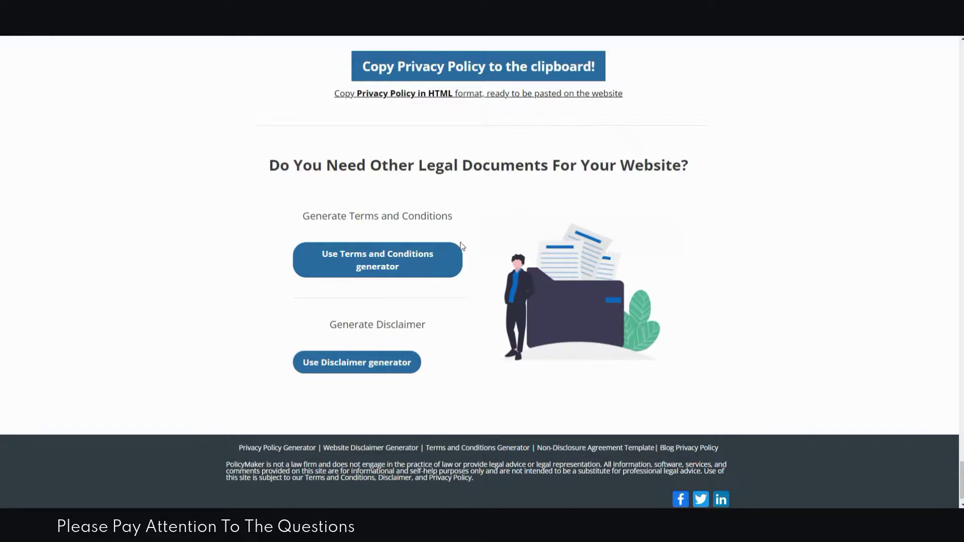
{"action": "scroll", "coordinate": [525, 211], "scroll_direction": "up", "scroll_amount": 15}
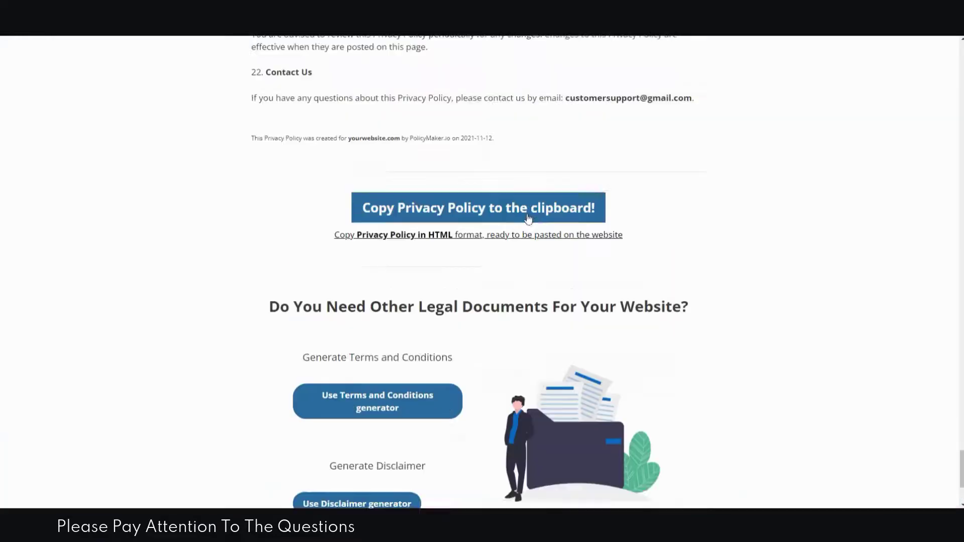
{"action": "scroll", "coordinate": [536, 226], "scroll_direction": "up", "scroll_amount": 15}
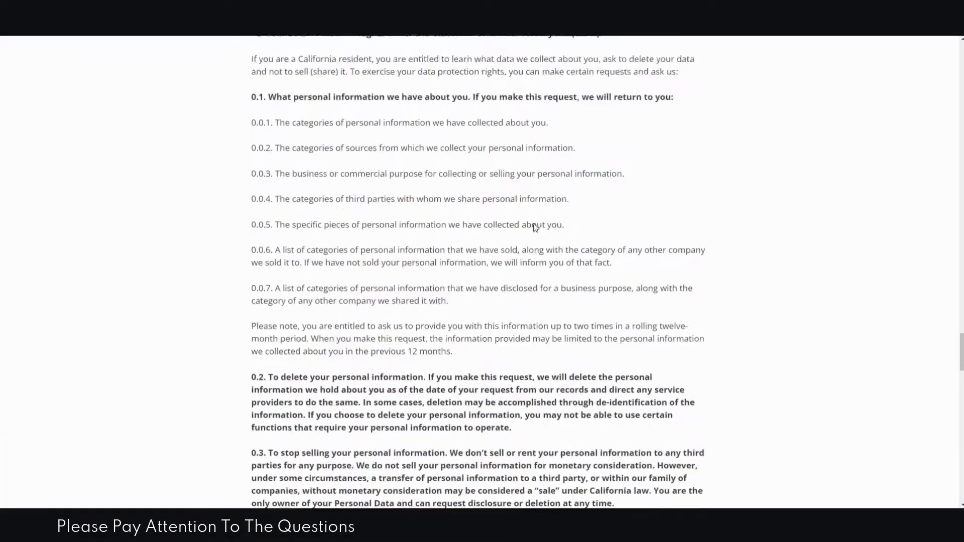
{"action": "scroll", "coordinate": [533, 225], "scroll_direction": "up", "scroll_amount": 15}
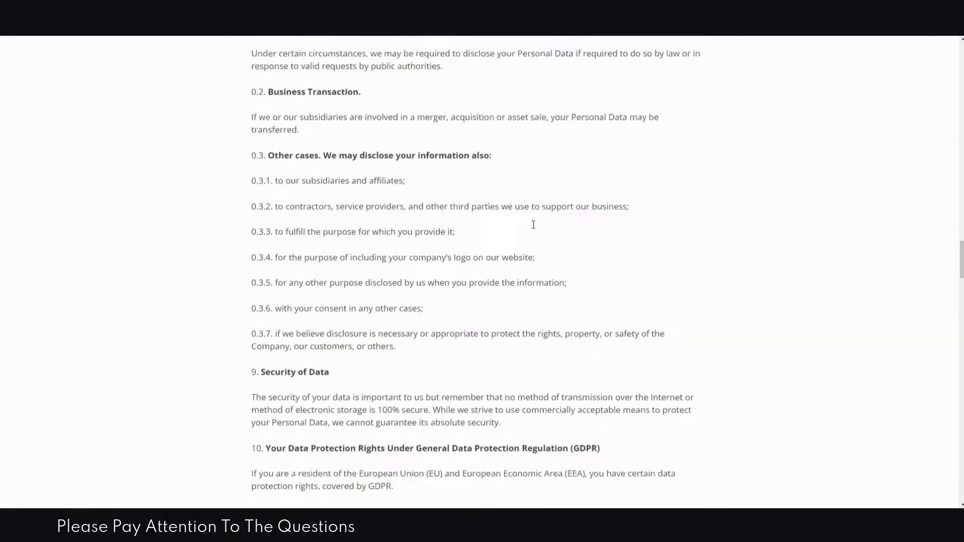
{"action": "scroll", "coordinate": [533, 225], "scroll_direction": "up", "scroll_amount": 15}
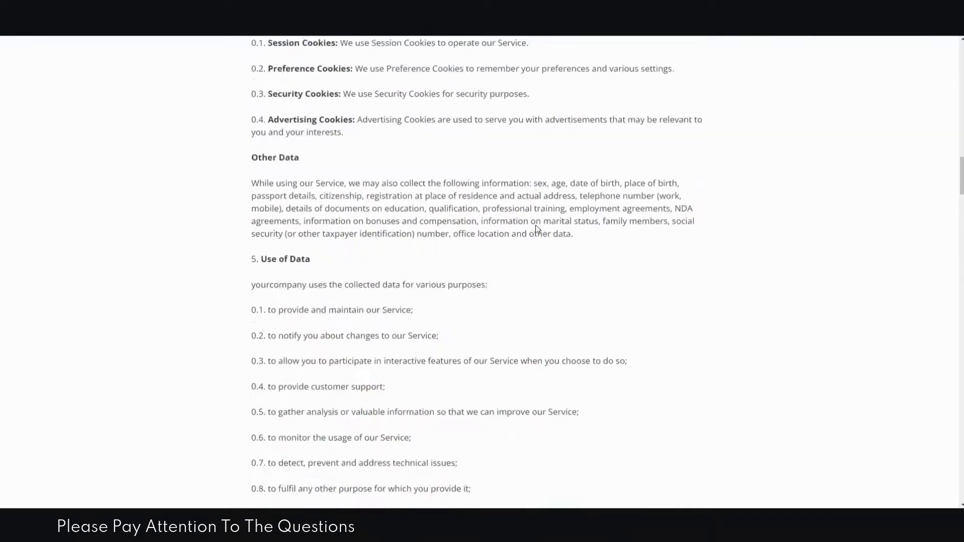
{"action": "scroll", "coordinate": [536, 229], "scroll_direction": "up", "scroll_amount": 12}
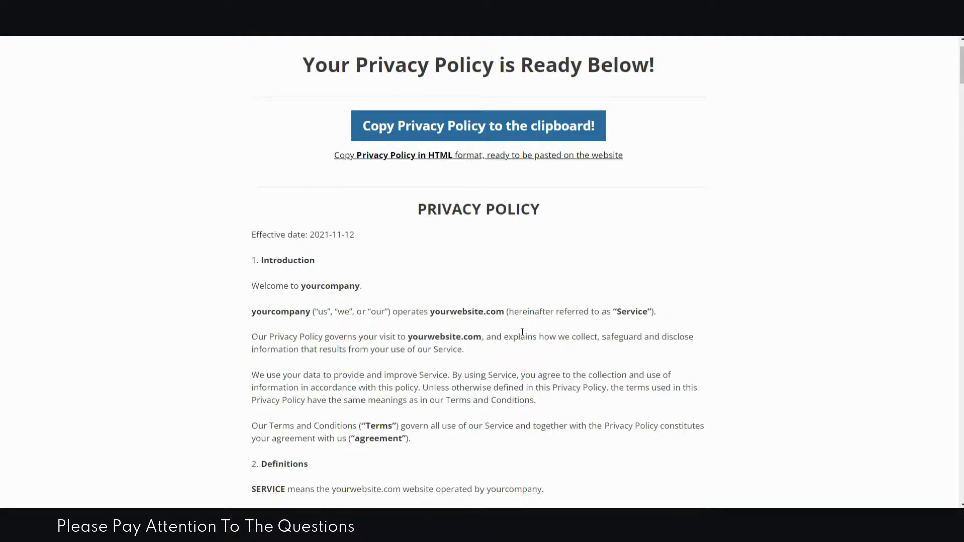
{"action": "scroll", "coordinate": [522, 332], "scroll_direction": "down", "scroll_amount": 2}
{"action": "scroll", "coordinate": [522, 338], "scroll_direction": "down", "scroll_amount": 2}
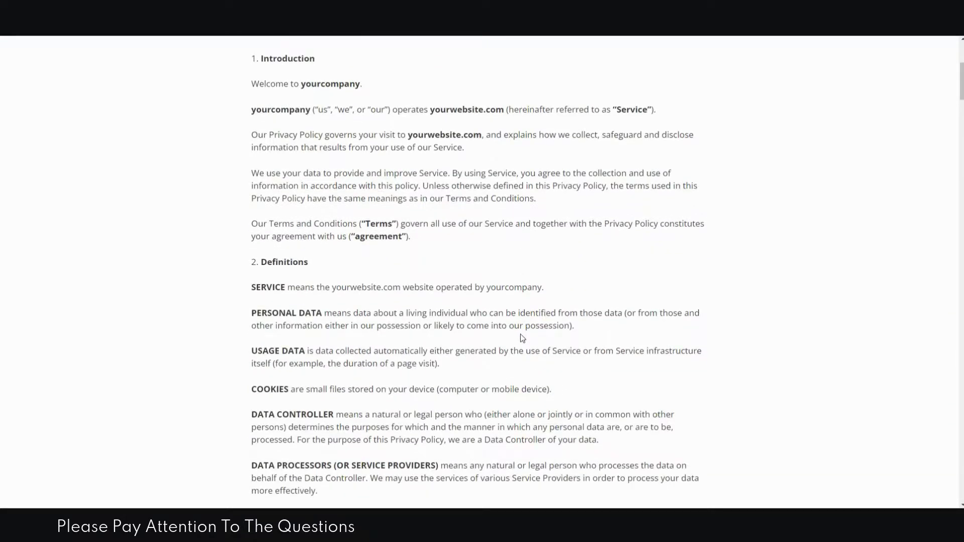
{"action": "scroll", "coordinate": [523, 338], "scroll_direction": "up", "scroll_amount": 6}
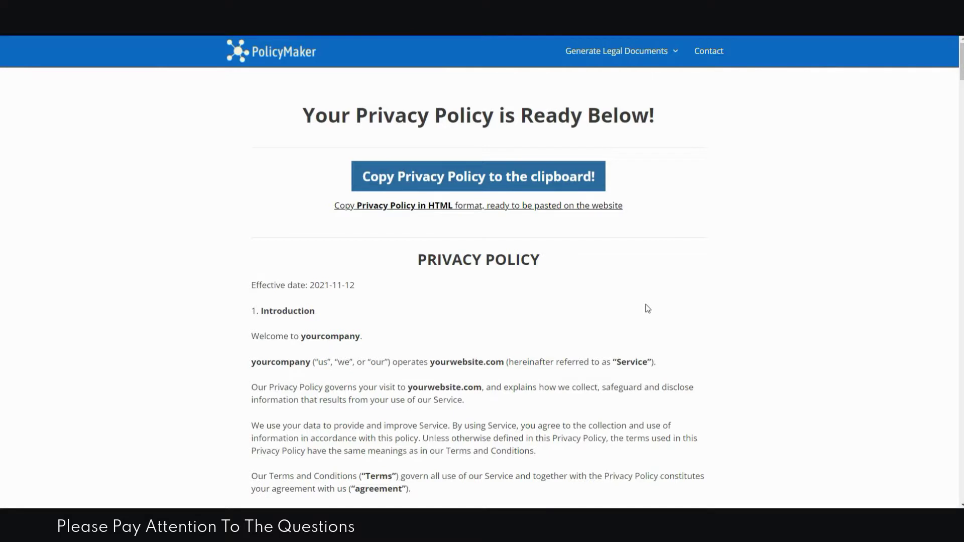
{"action": "scroll", "coordinate": [409, 309], "scroll_direction": "down", "scroll_amount": 2}
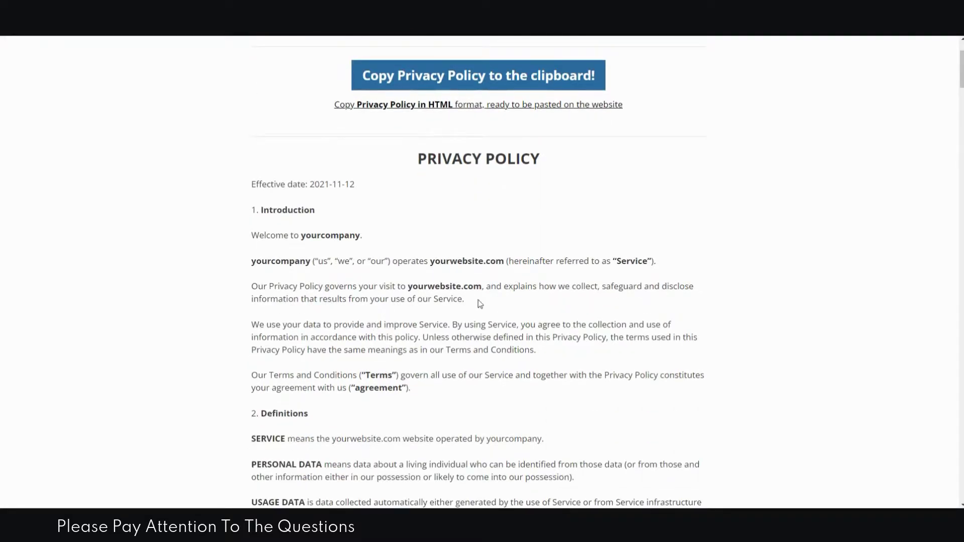
{"action": "scroll", "coordinate": [481, 307], "scroll_direction": "up", "scroll_amount": 2}
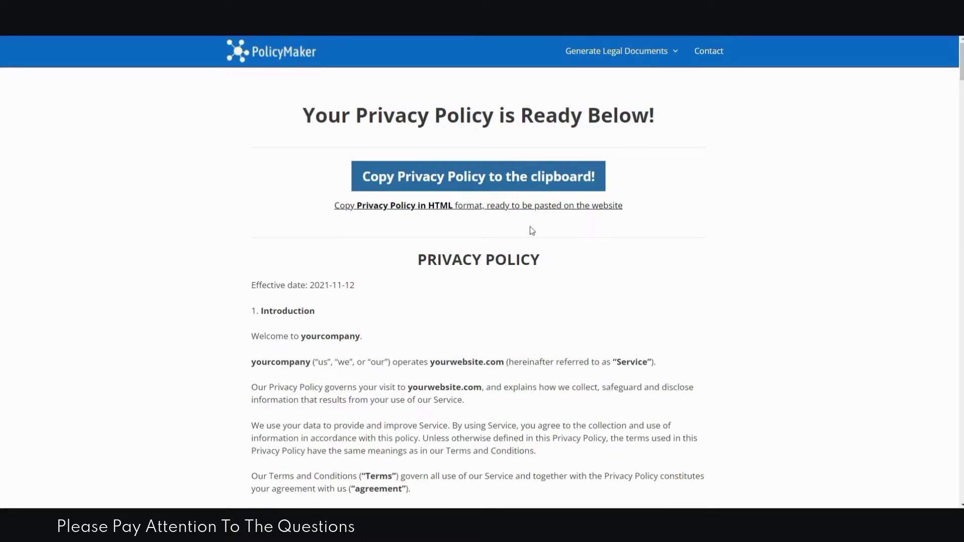
{"action": "scroll", "coordinate": [550, 261], "scroll_direction": "down", "scroll_amount": 4}
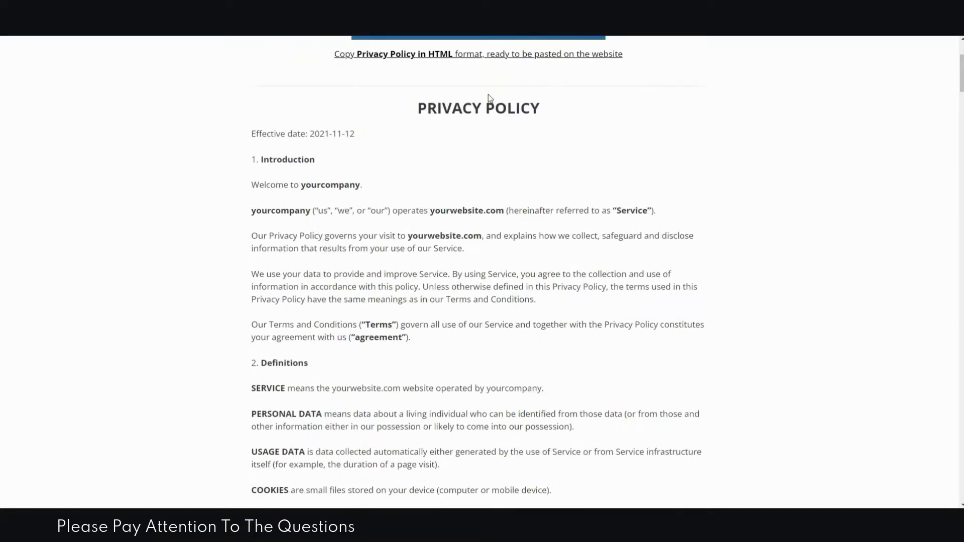
{"action": "scroll", "coordinate": [567, 155], "scroll_direction": "down", "scroll_amount": 20}
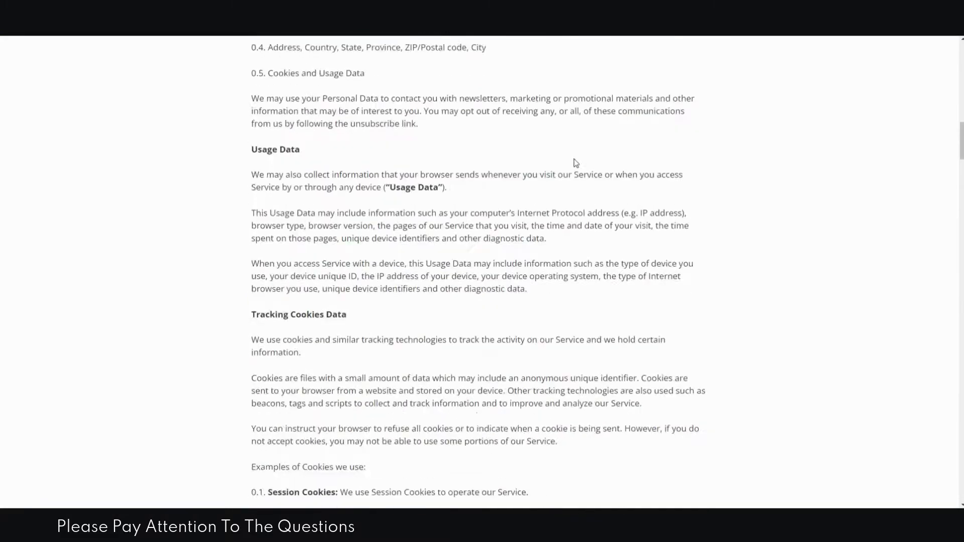
{"action": "scroll", "coordinate": [576, 175], "scroll_direction": "down", "scroll_amount": 20}
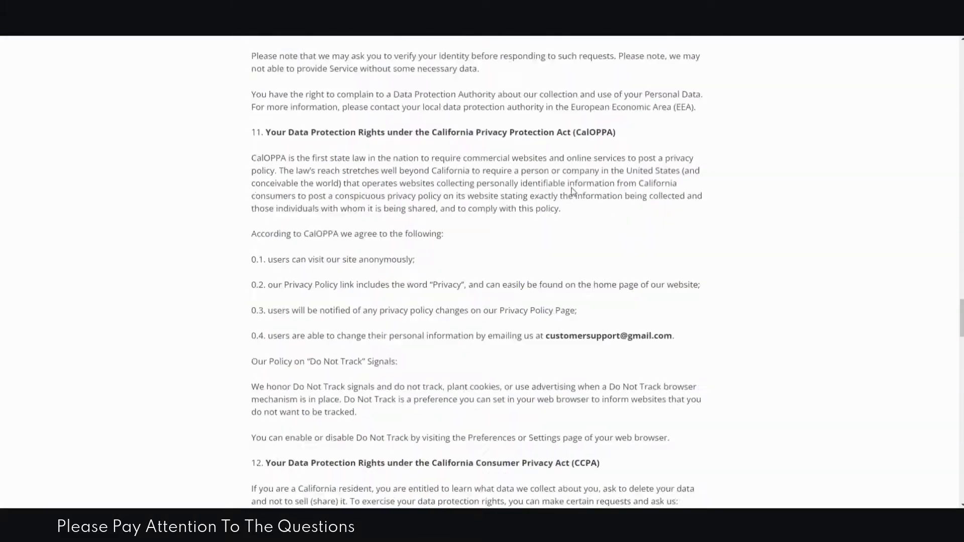
{"action": "scroll", "coordinate": [574, 186], "scroll_direction": "down", "scroll_amount": 10}
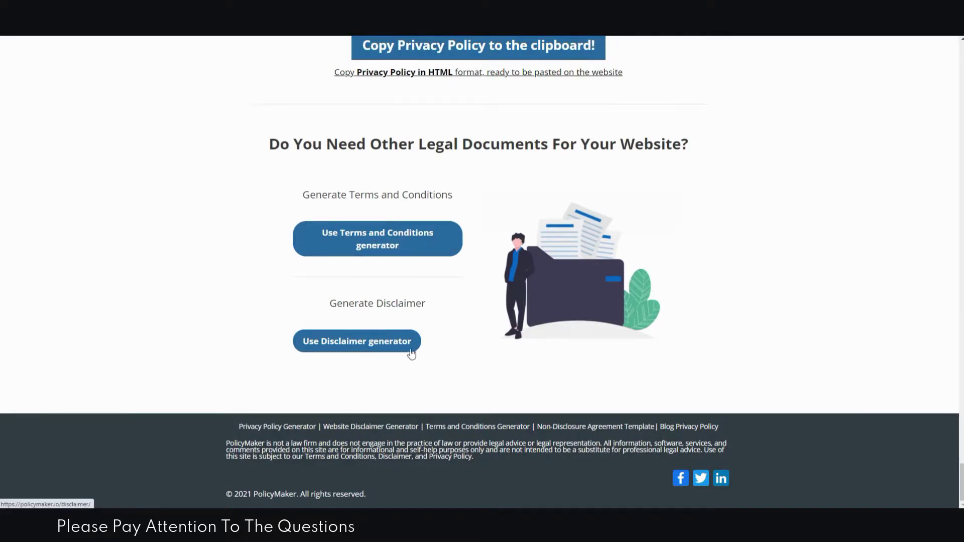
{"action": "scroll", "coordinate": [725, 260], "scroll_direction": "up", "scroll_amount": 20}
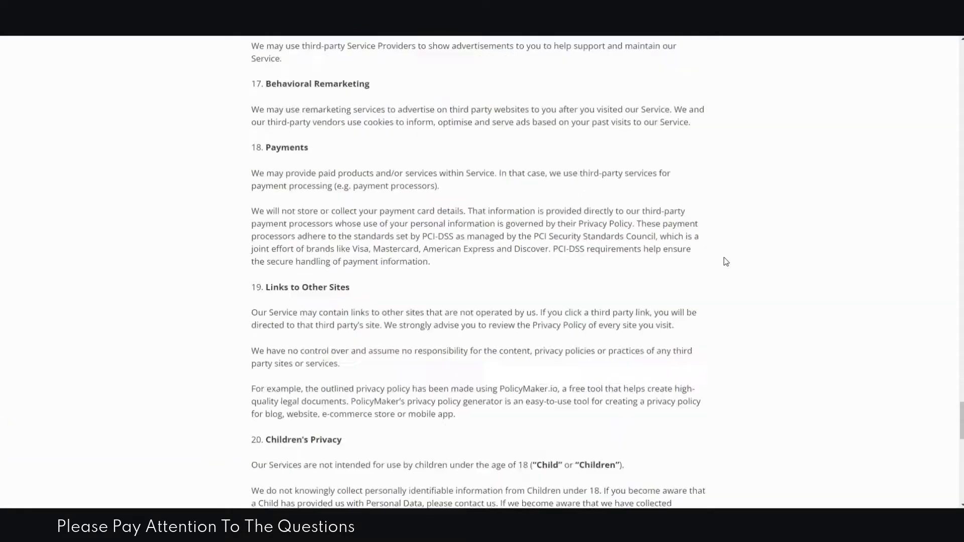
{"action": "scroll", "coordinate": [725, 261], "scroll_direction": "up", "scroll_amount": 20}
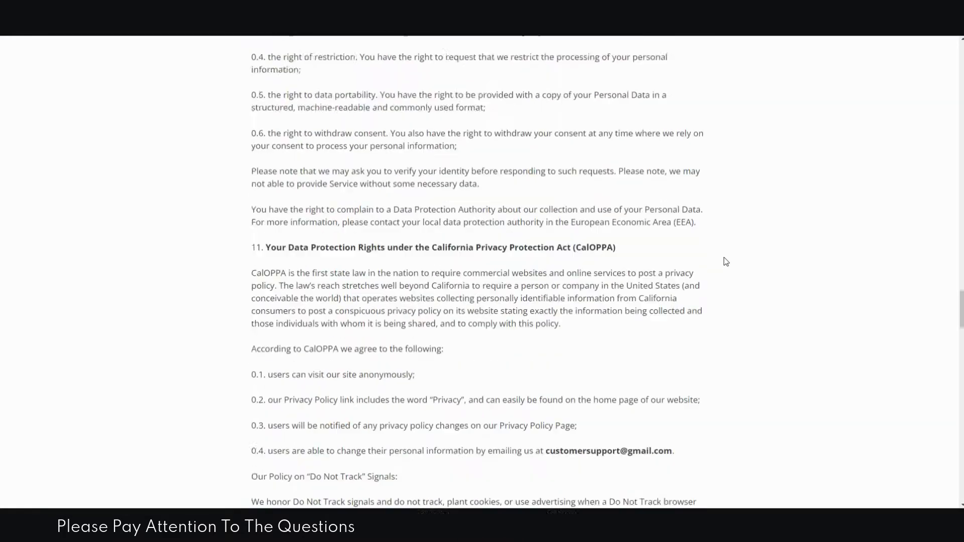